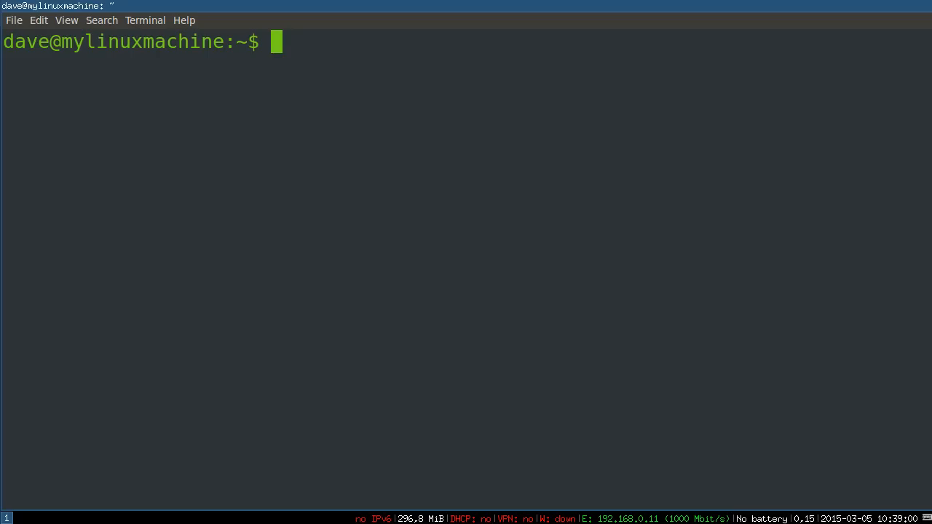
type("sudo apt-get update")
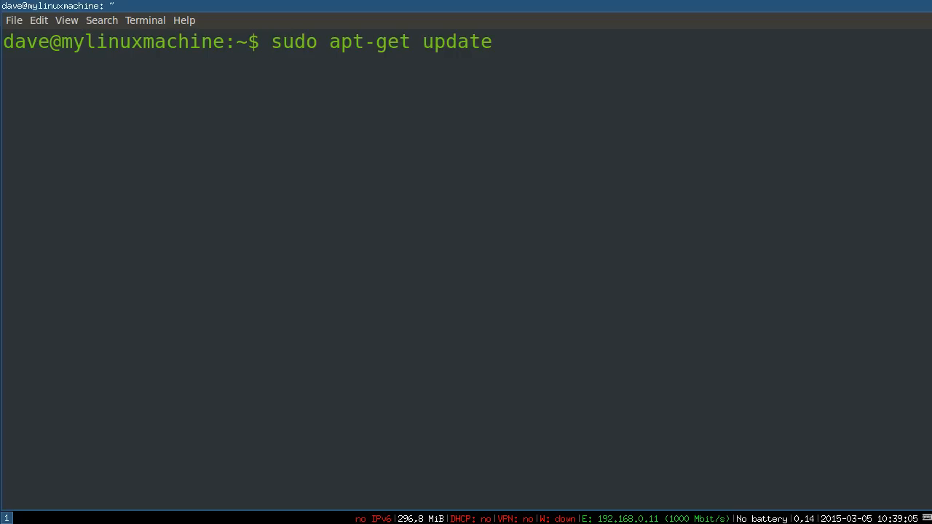
Refresh the package lists with sudo apt-get update, supplying the sudo password.
key("Return")
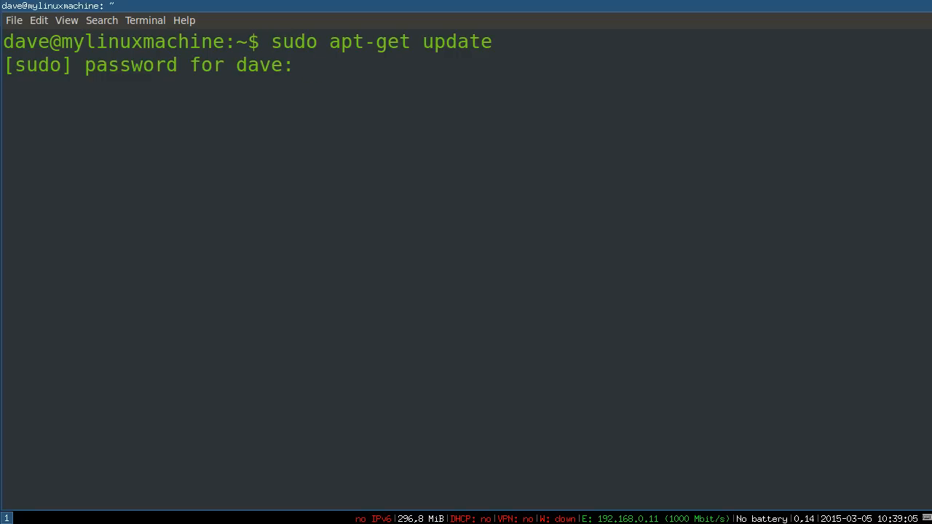
key("Return")
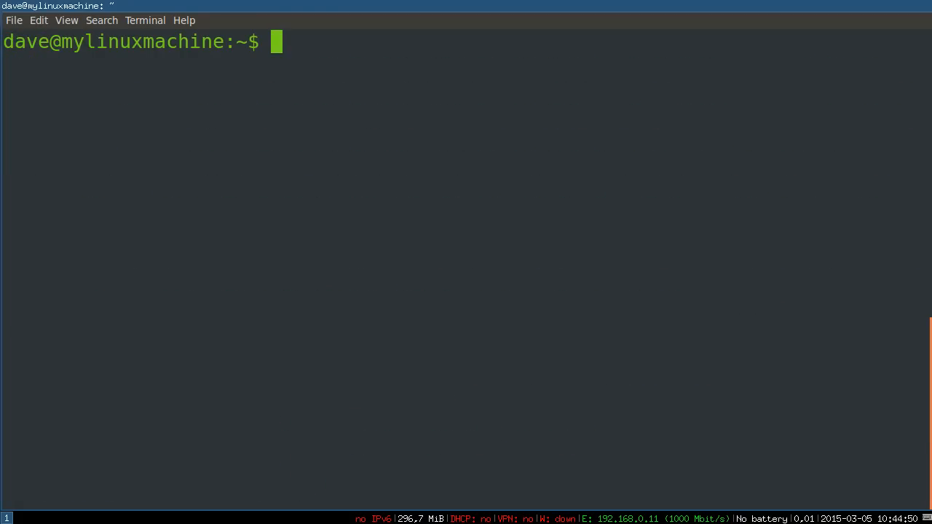
type("which zsh")
Locate zsh with which zsh and make /usr/bin/zsh the login shell via chsh, confirming with the password.
key("Return")
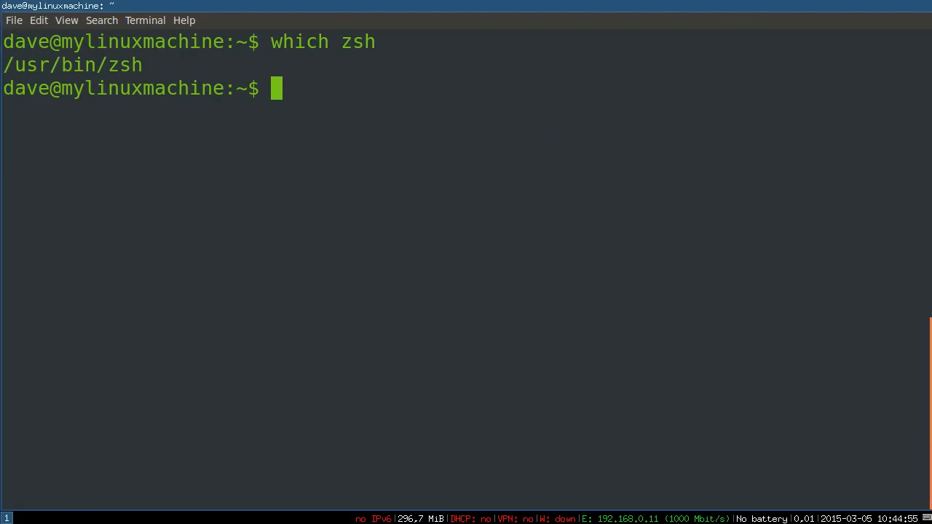
type("ch")
type("sh -s ")
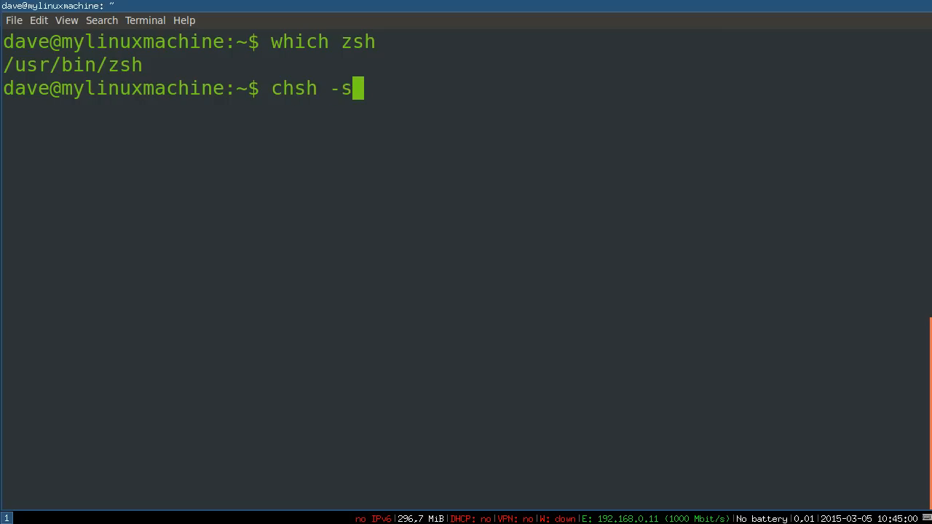
type("/")
type("usr/bin/zsh")
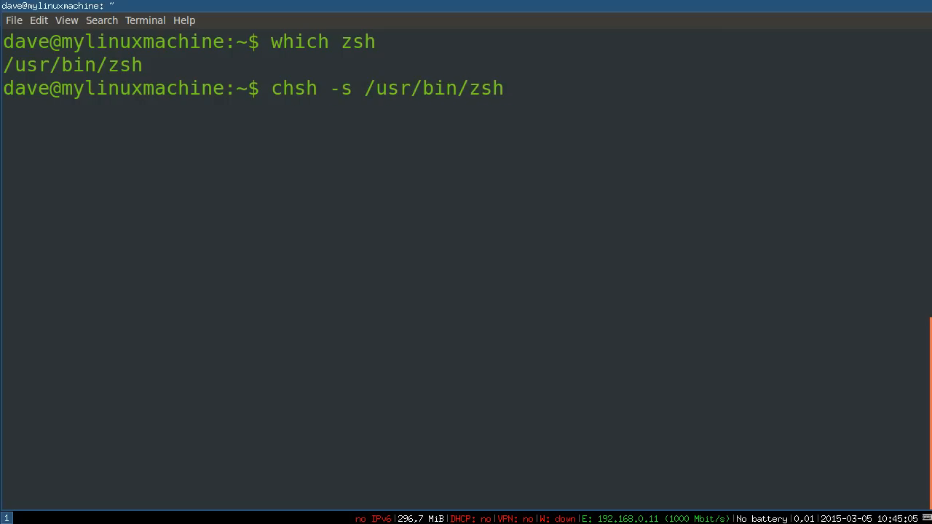
key("Return")
type("password")
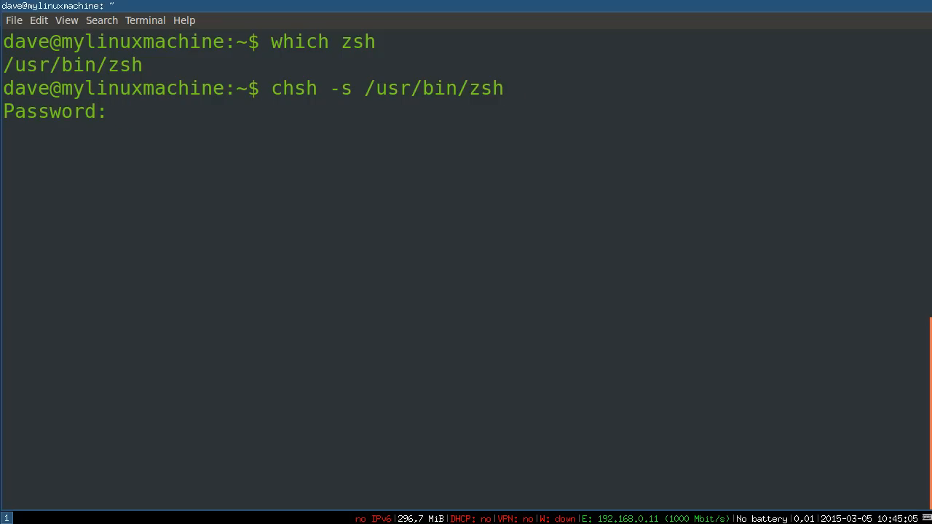
key("Return")
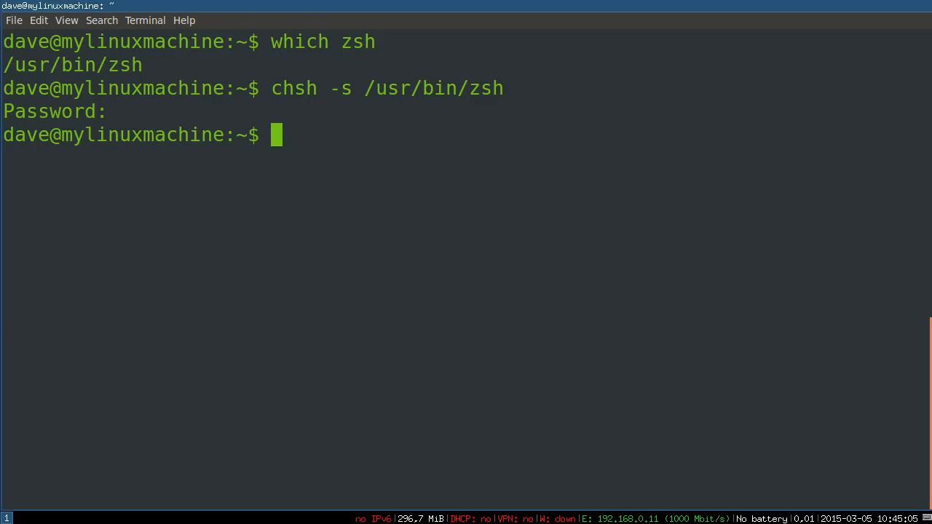
type("tail /")
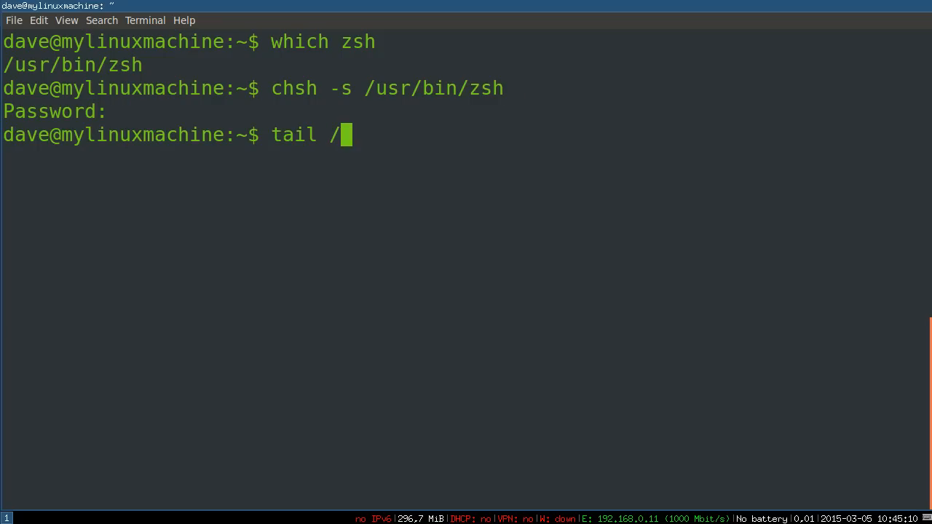
type("etc/passwd")
Show the tail of /etc/passwd and highlight the account's entry and its shell field to verify.
key("Return")
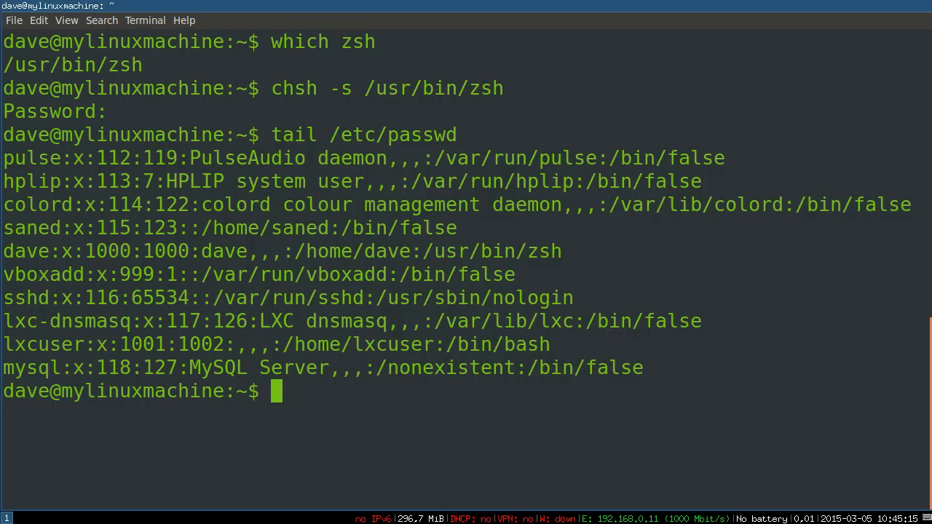
left_click_drag(51, 251, 537, 251)
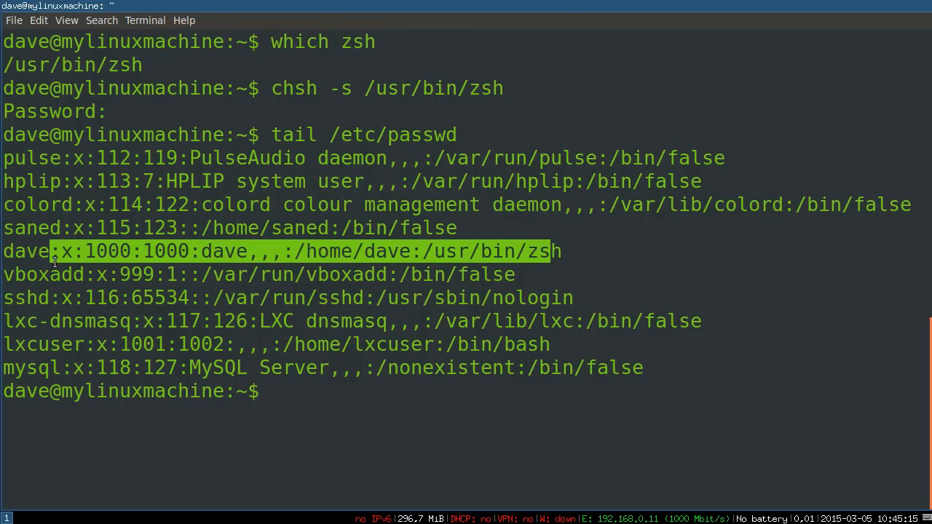
left_click(191, 279)
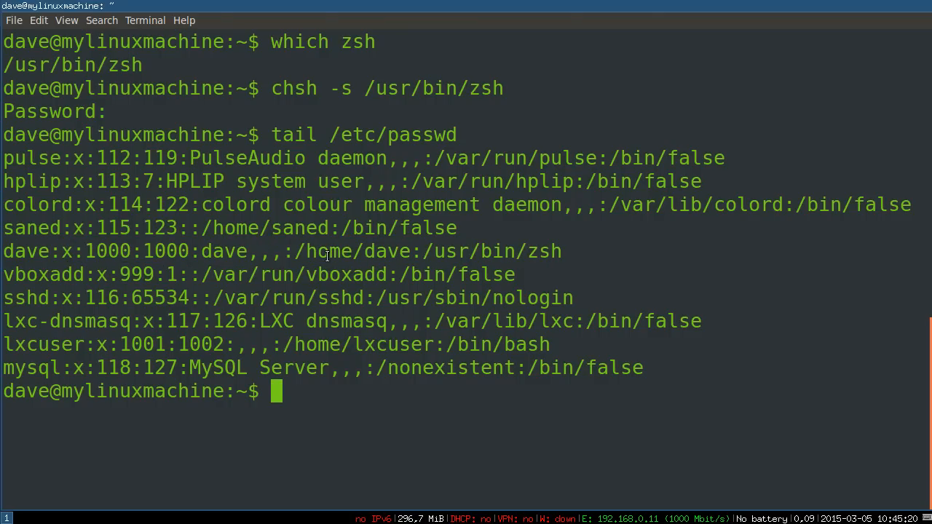
left_click_drag(284, 252, 801, 251)
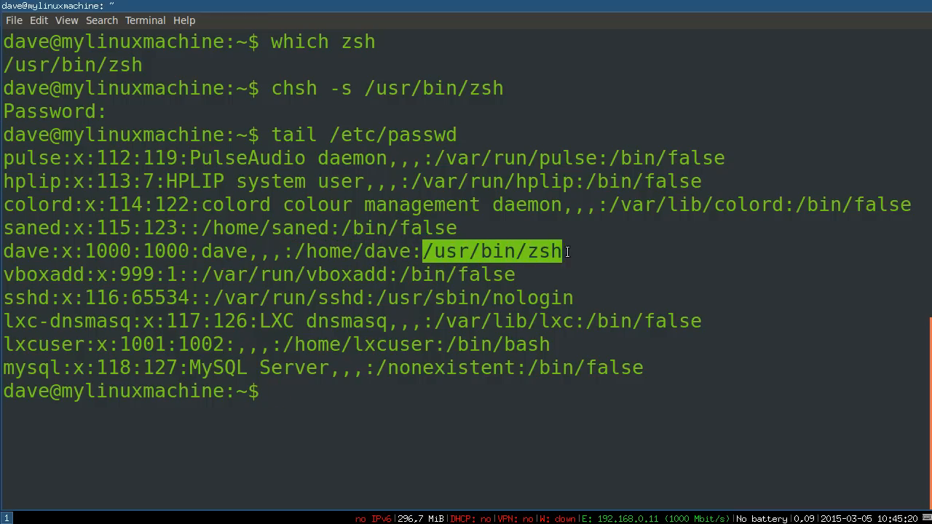
left_click(469, 459)
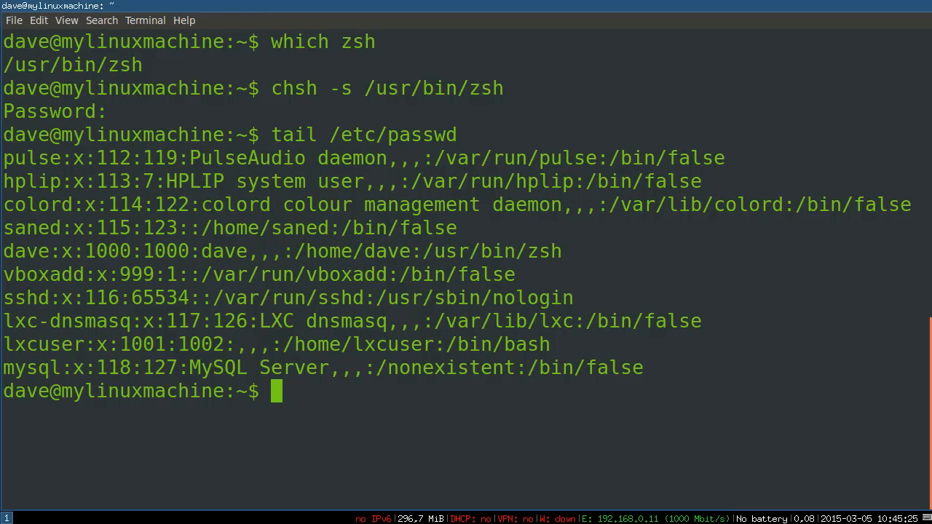
type("zsh")
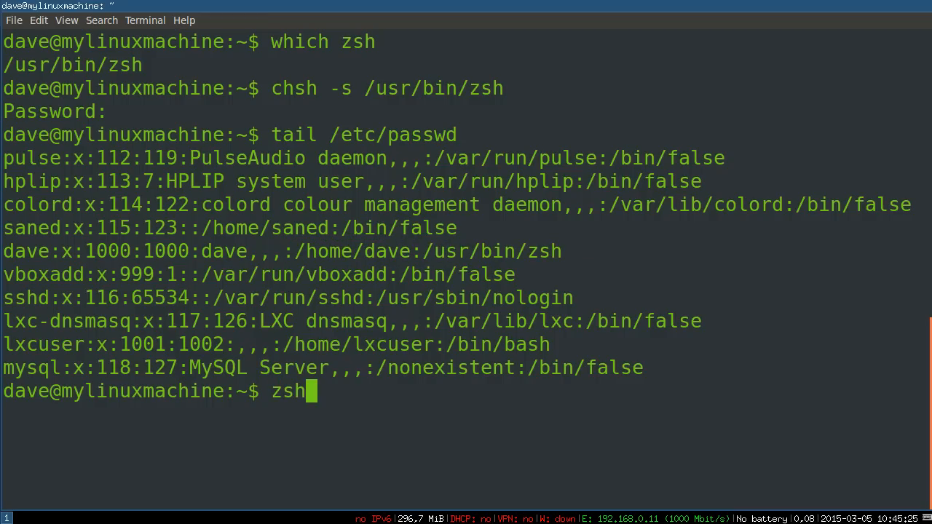
Start a zsh session, quit its first-run setup menu, and return to bash with Ctrl+D.
key("Return")
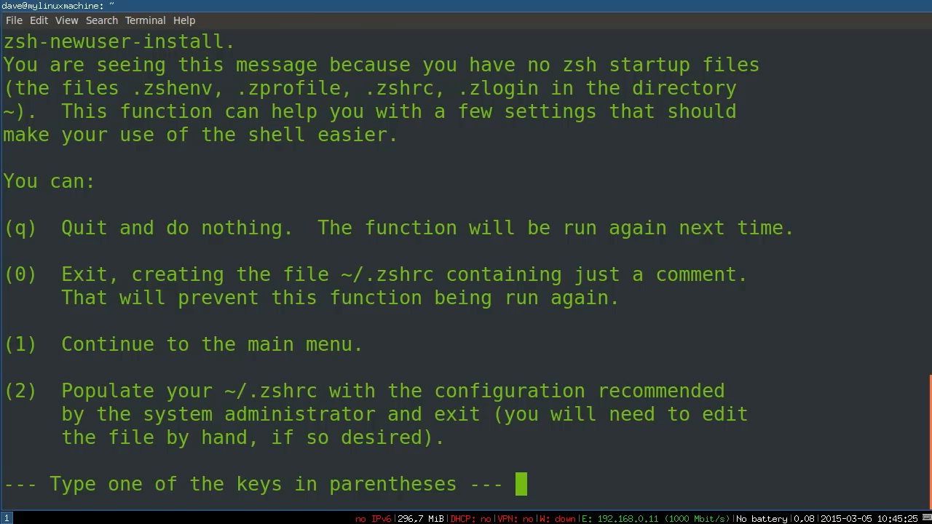
type("q")
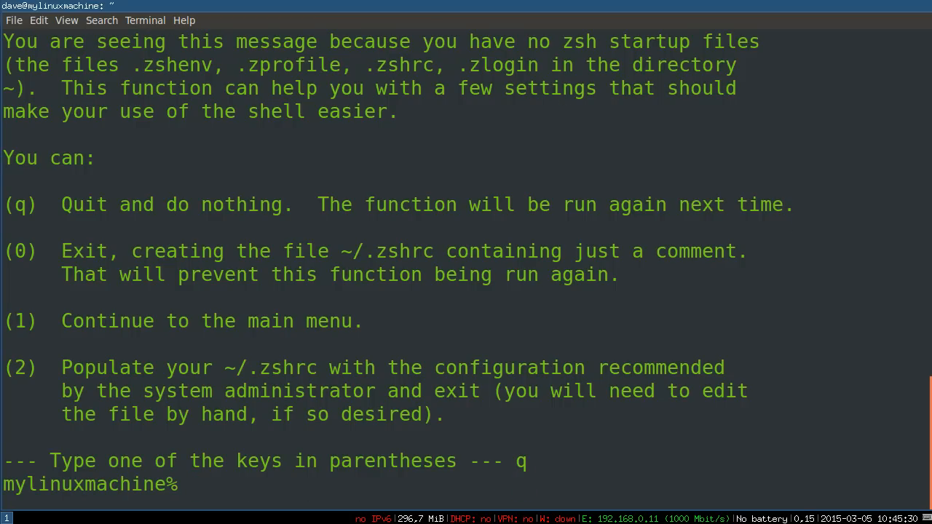
key("ctrl+d")
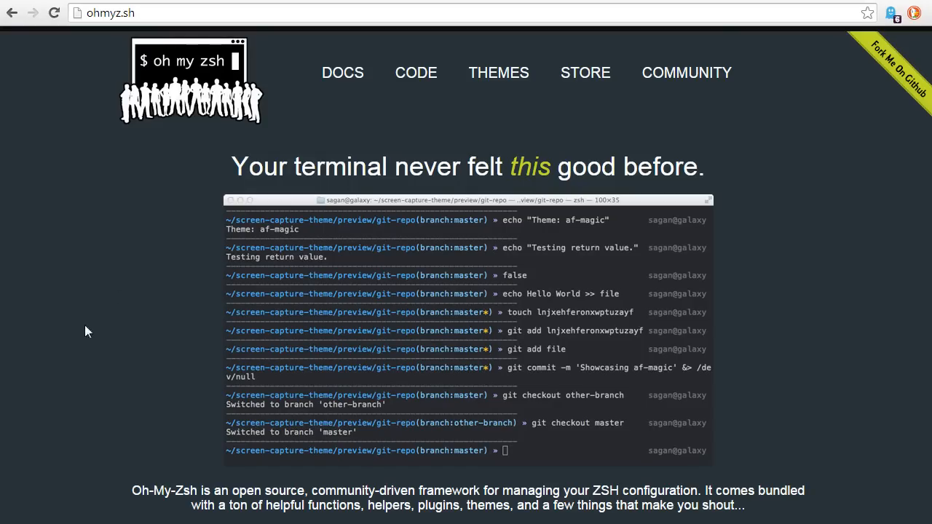
scroll(89, 322, "down", 1)
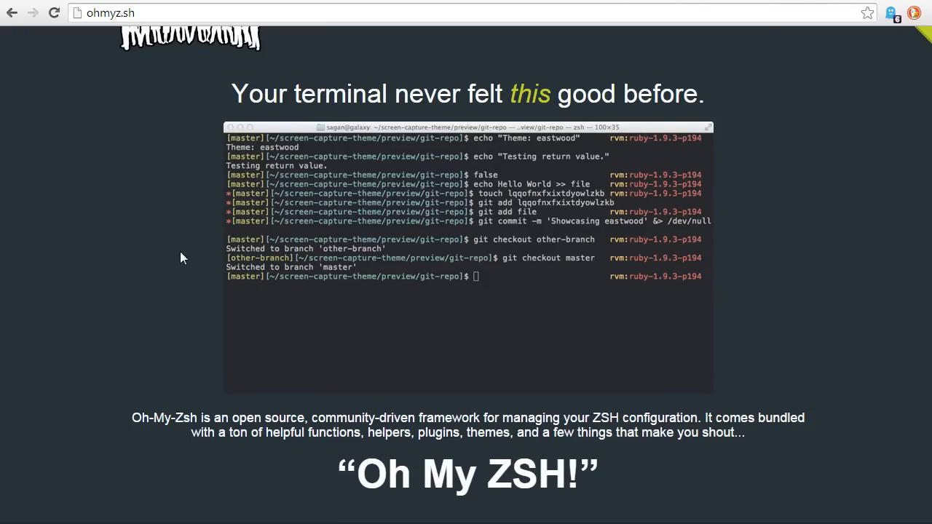
scroll(60, 390, "down", 1)
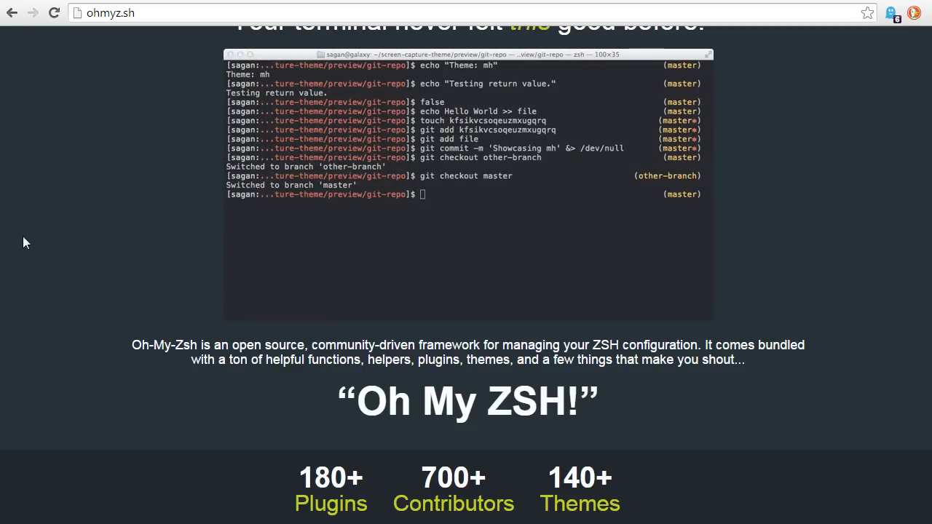
scroll(23, 236, "down", 4)
scroll(22, 225, "down", 4)
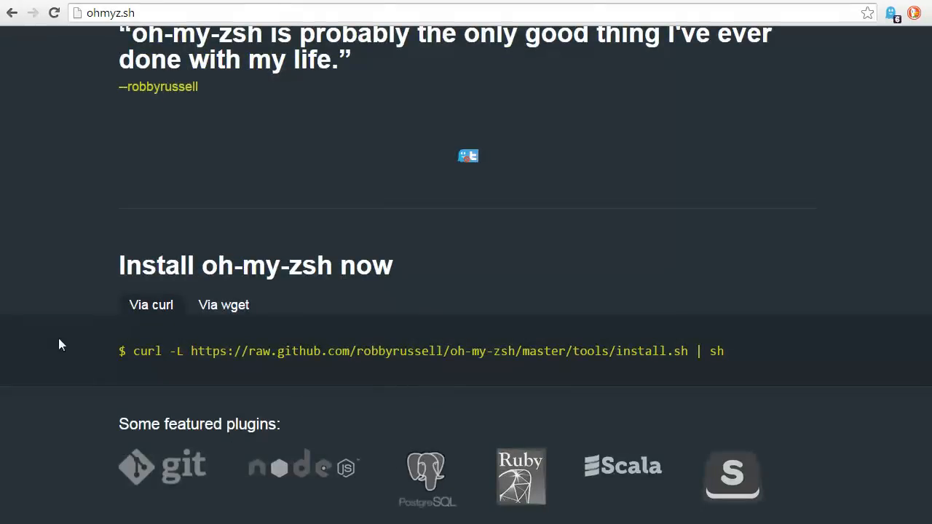
Select the curl install command on ohmyz.sh, including its '| sh' tail, and view the raw install script.
left_click_drag(128, 352, 765, 342)
key("ctrl+c")
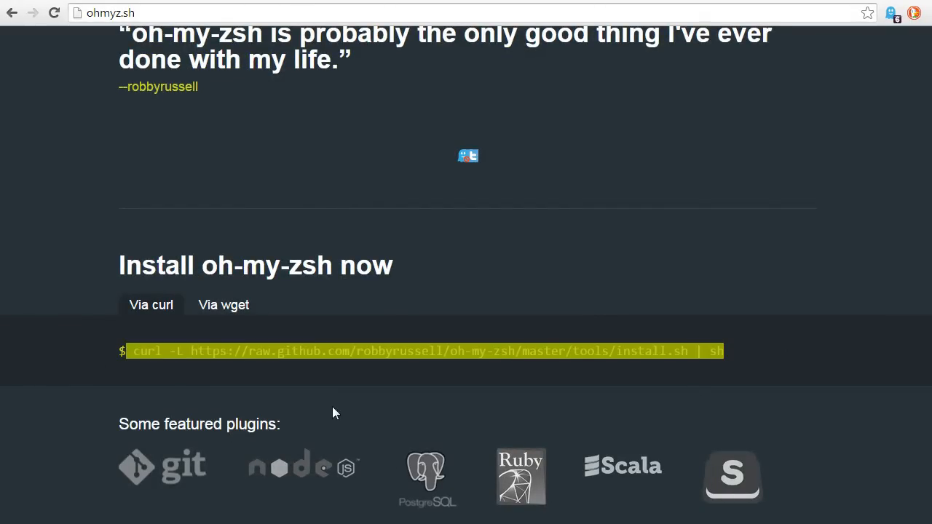
left_click(209, 327)
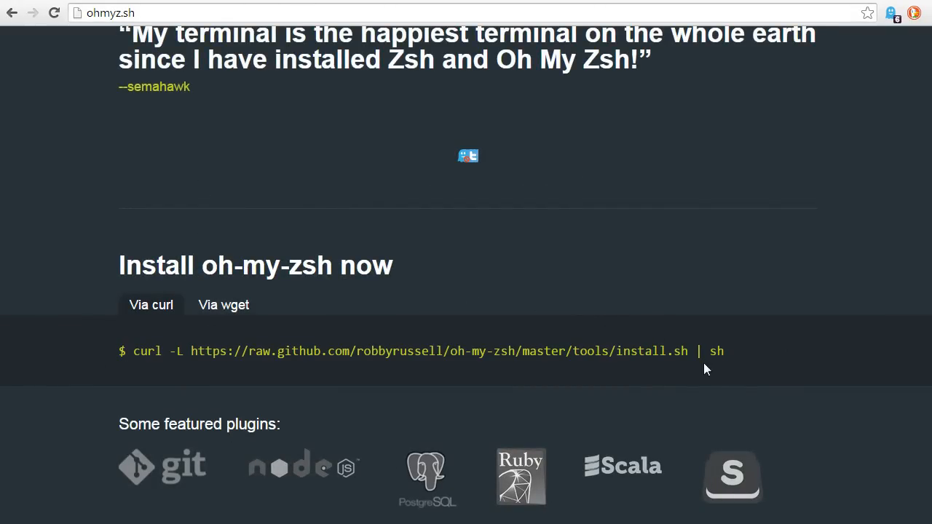
left_click_drag(699, 352, 732, 357)
left_click(724, 310)
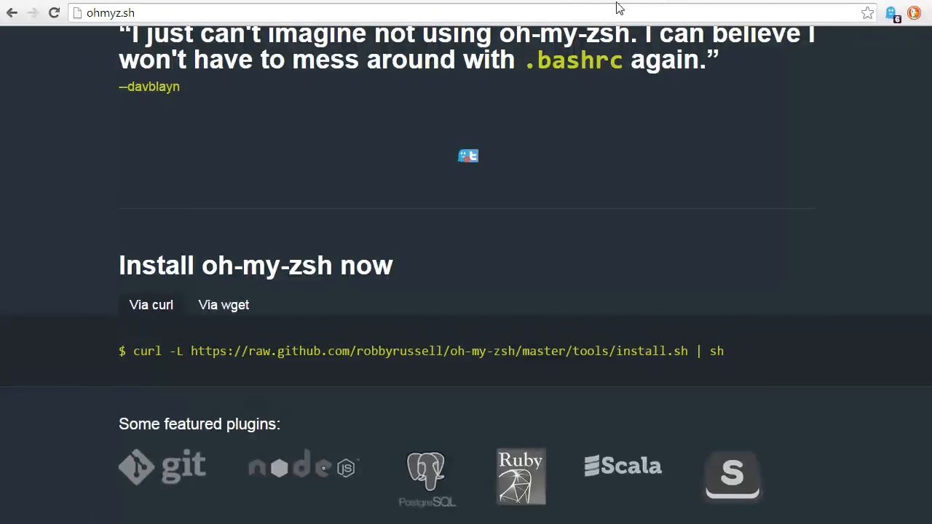
left_click(438, 351)
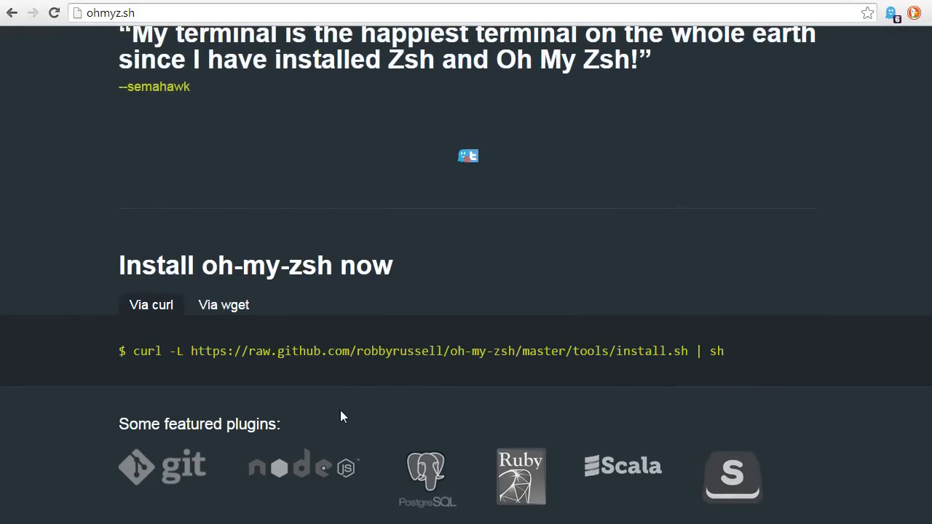
Run the pasted Oh My Zsh curl installer in the terminal and highlight the failed 'change your default shell' line.
key("alt+Tab")
key("ctrl+shift+v")
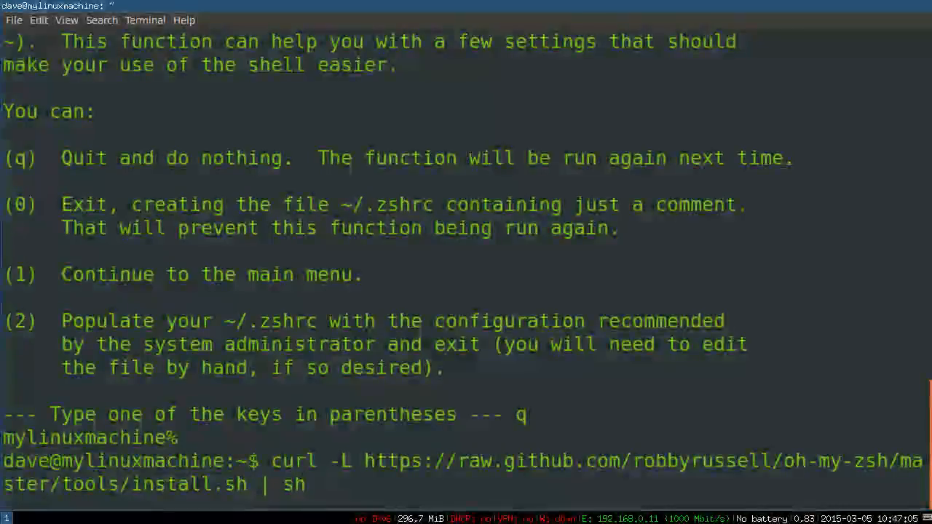
key("Return")
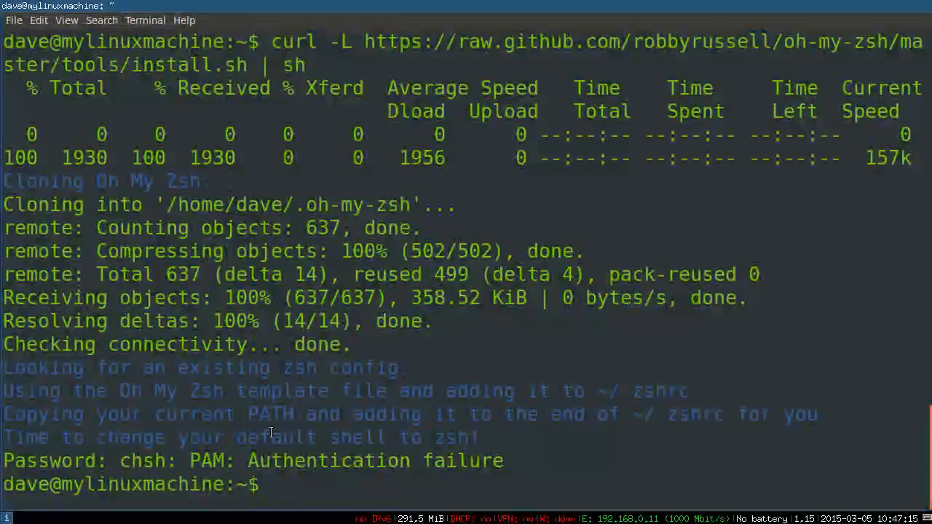
triple_click(271, 438)
left_click(304, 489)
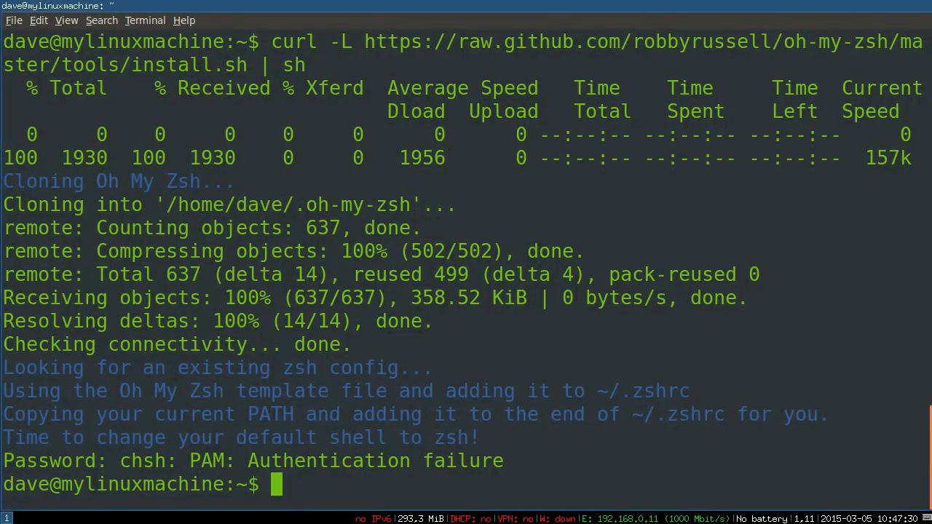
Exit and re-enter the i3 session so zsh opens with the Oh My Zsh prompt, then list the home folder.
key("super+shift+e")
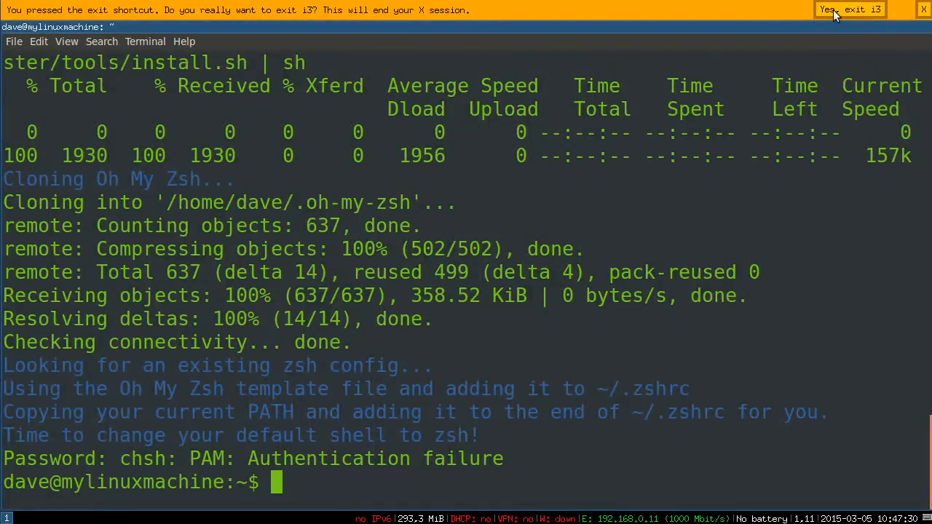
left_click(850, 9)
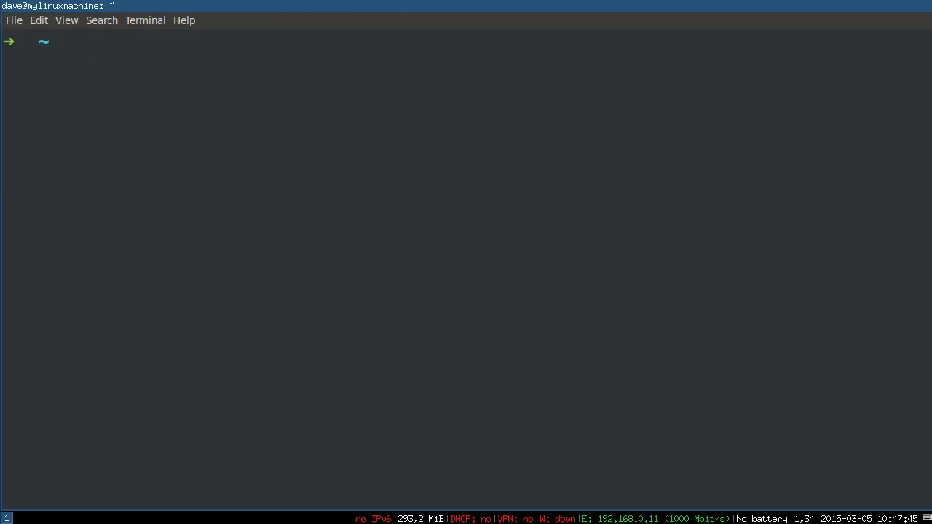
type("ls")
key("Return")
type("cd ")
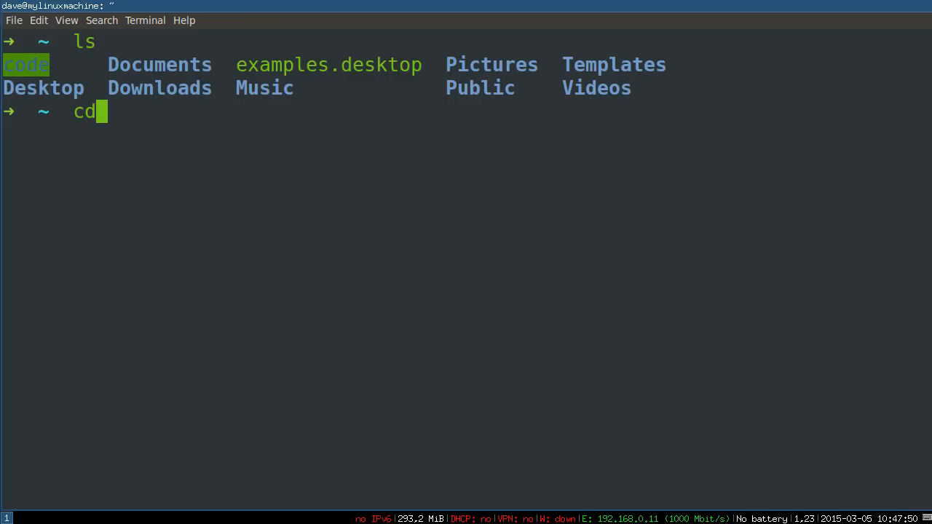
type("code/")
Enter ~/code, initialise a Git repository there, and list hidden files and the status of untracked scripts.
key("Return")
type("ls")
key("Return")
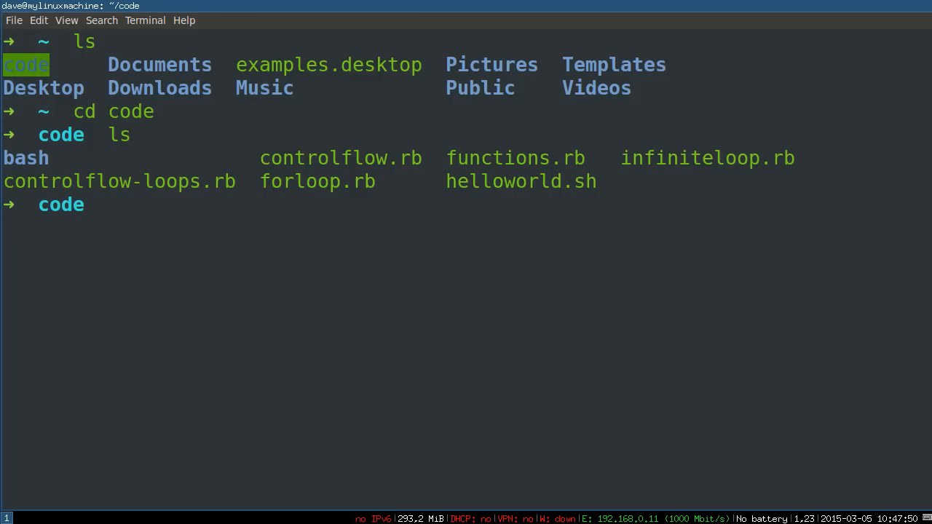
type("git init")
key("Return")
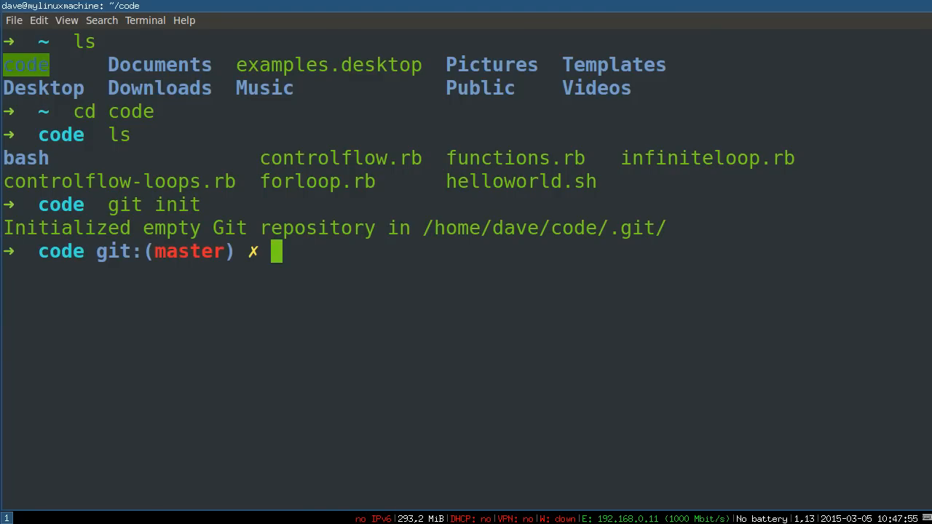
type("ls -")
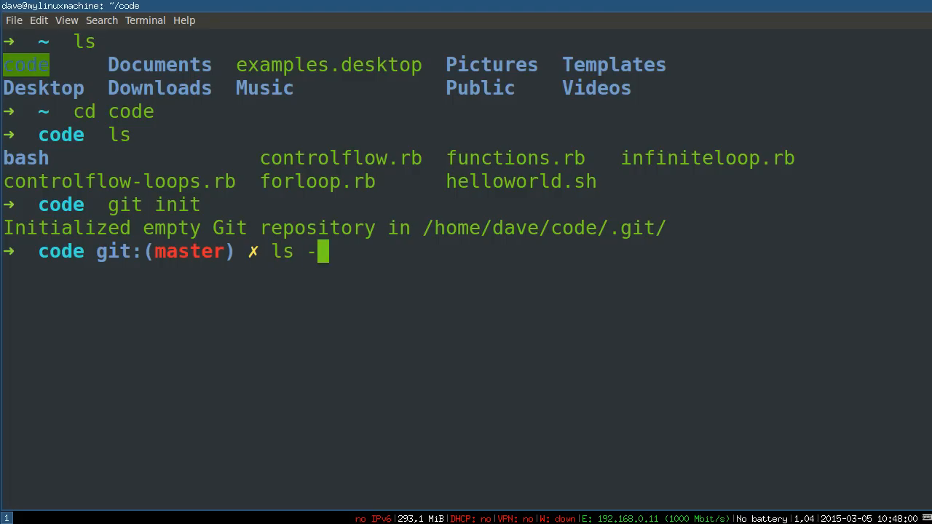
type("a")
key("Return")
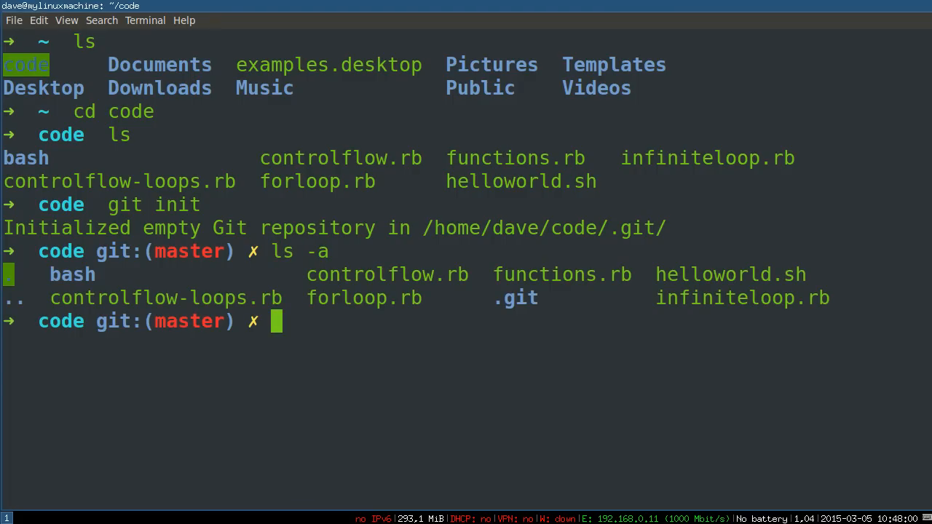
type("git s")
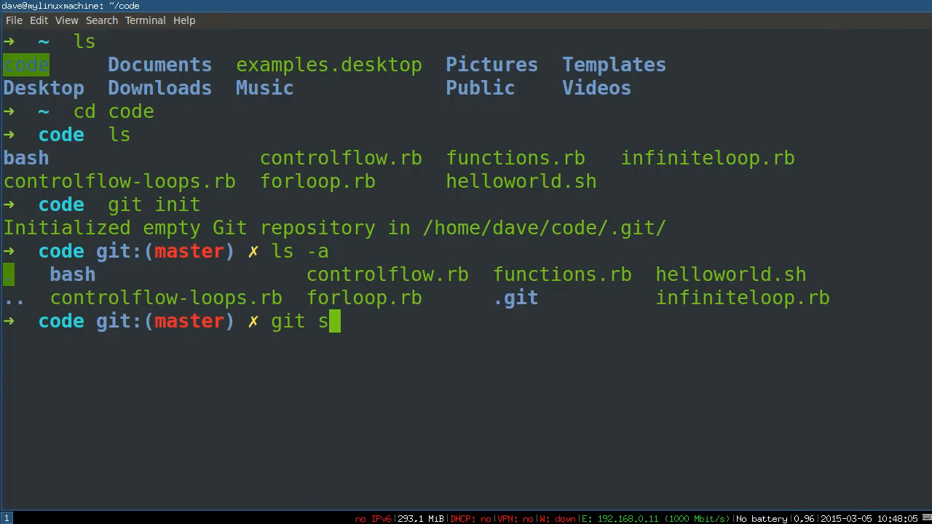
type("tatus")
key("Return")
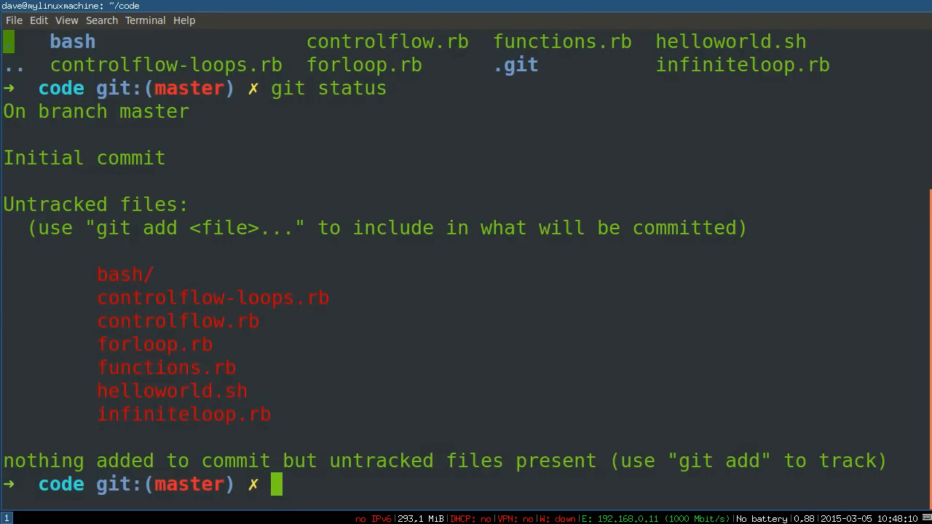
type("git")
Stage every file with git add . and show the staged list with git status.
key("BackSpace")
key("BackSpace")
key("BackSpace")
type("git add .")
key("Return")
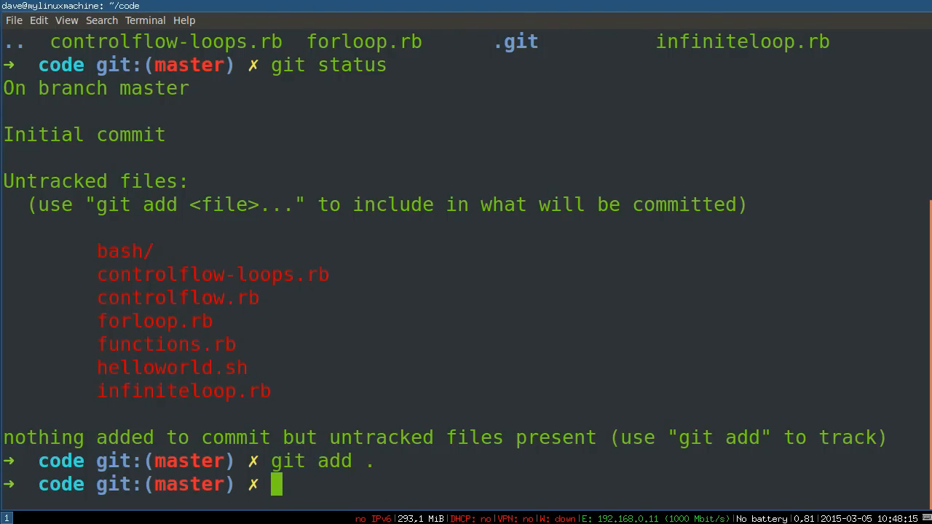
type("git status")
key("Return")
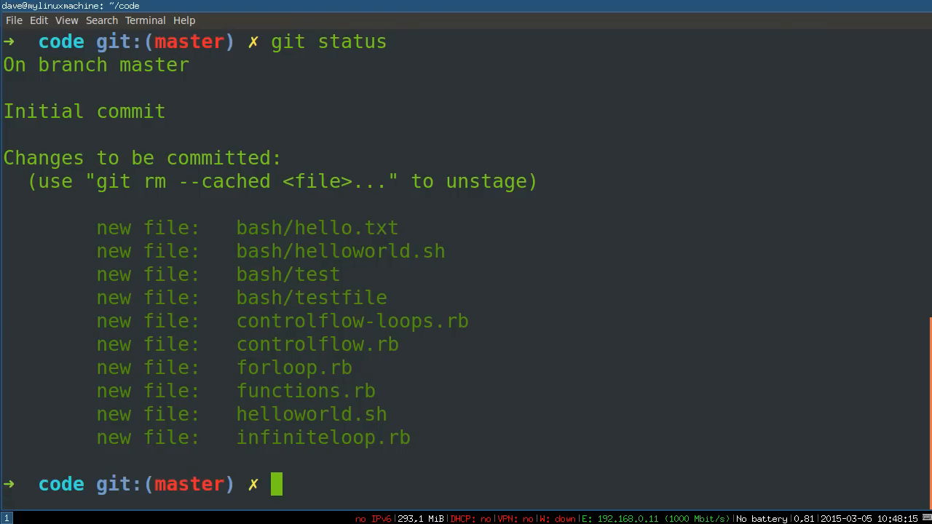
type("git co")
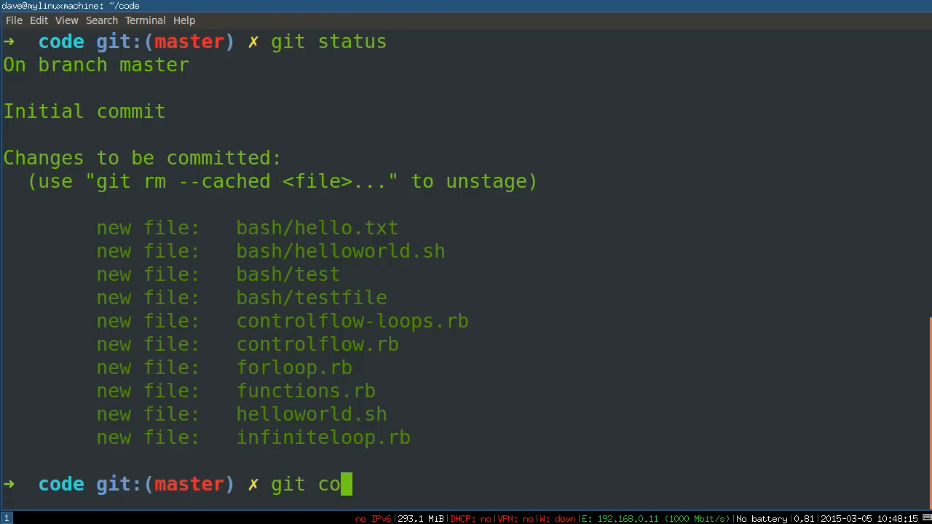
type("mmit")
Commit the ten files on master with the message '-initial commit' written in nano.
key("Return")
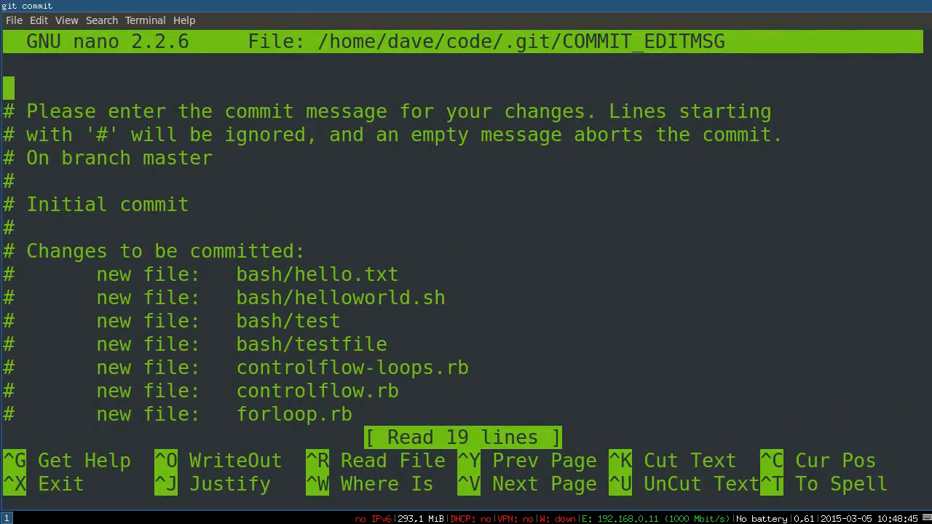
type("-initial commit")
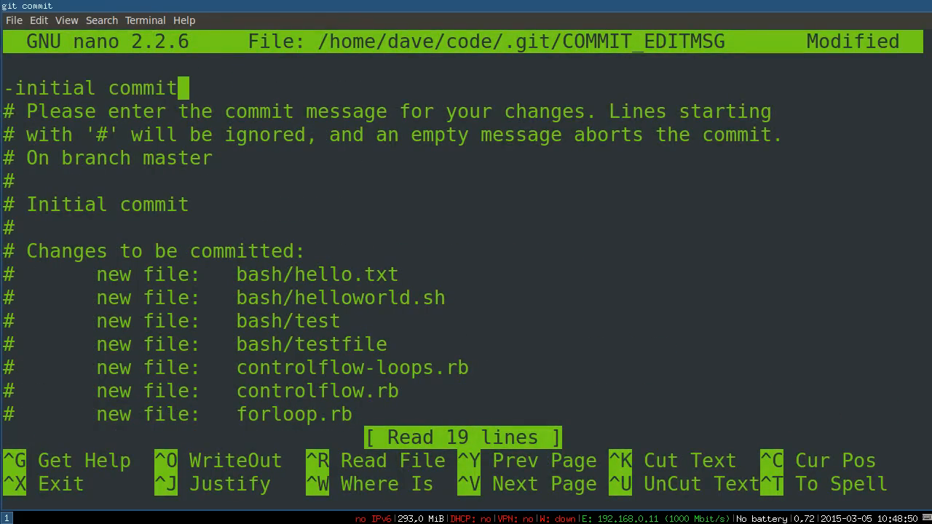
key("ctrl+x")
key("y")
key("Return")
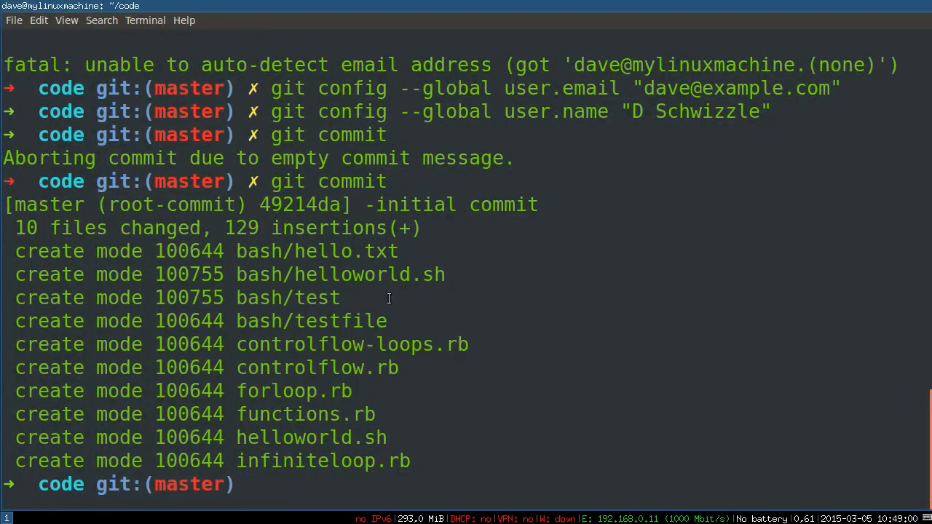
Highlight the ✗ dirty marker, create test.txt to dirty the repo, then remove it to restore a clean prompt.
left_click_drag(329, 298, 510, 298)
double_click(253, 181)
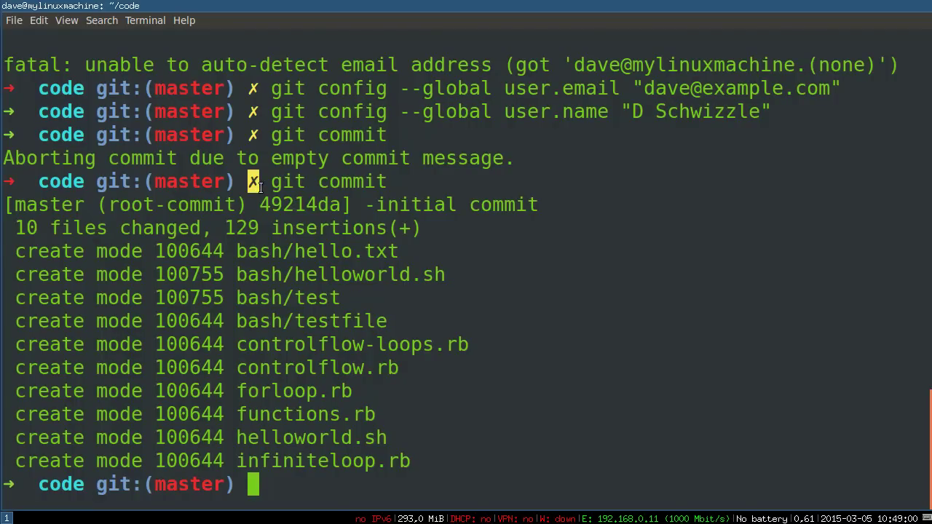
left_click(243, 490)
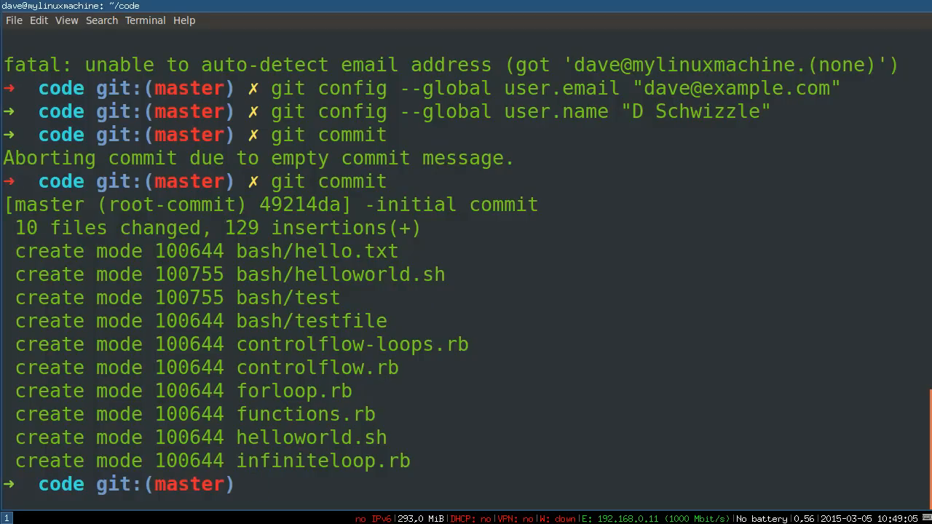
type("touch te")
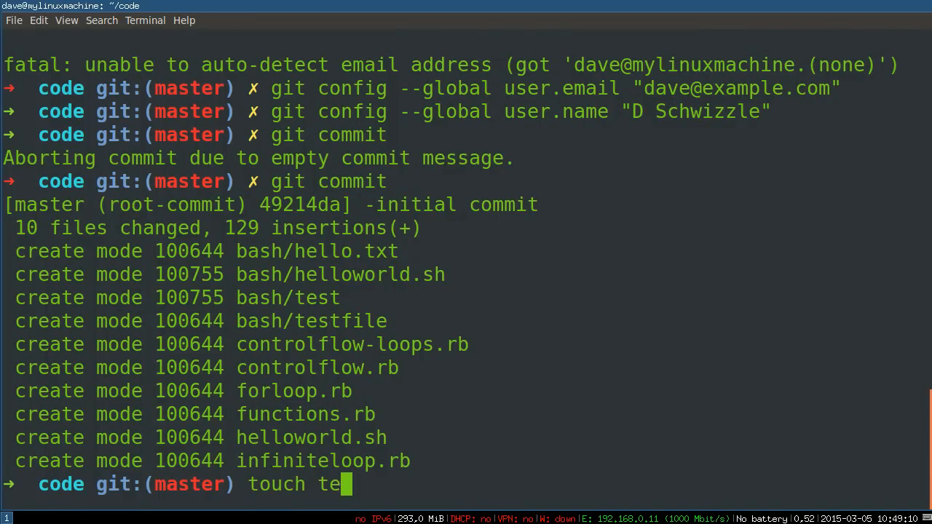
type("st.txt")
key("Return")
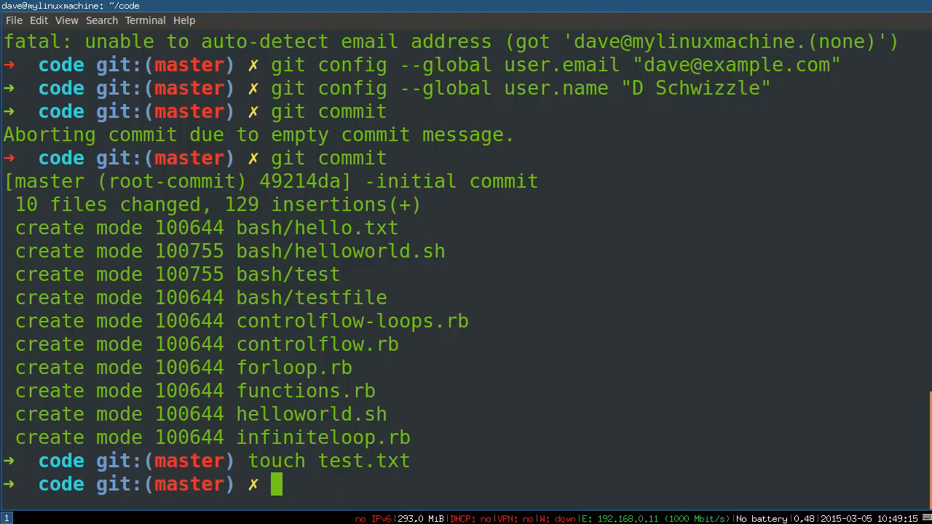
type("rm ")
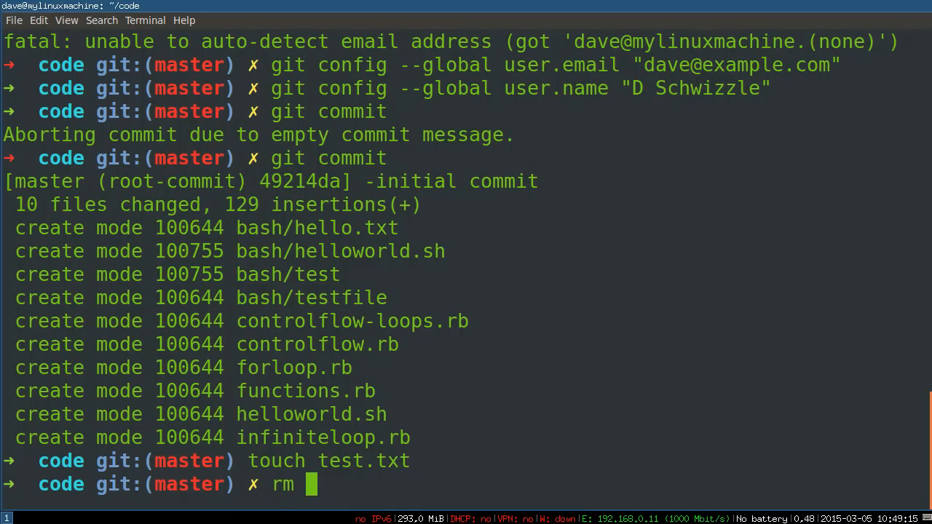
type("test.txt")
key("Return")
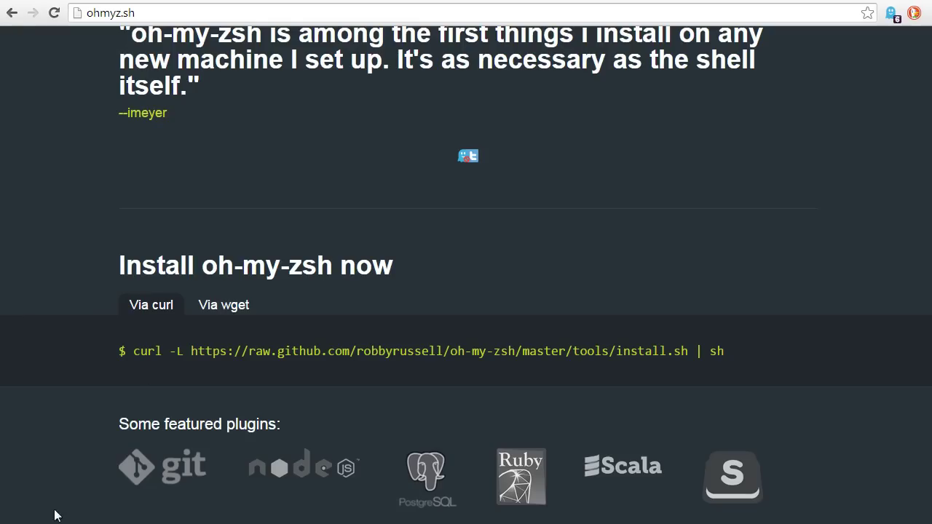
scroll(159, 362, "up", 5)
scroll(158, 362, "up", 10)
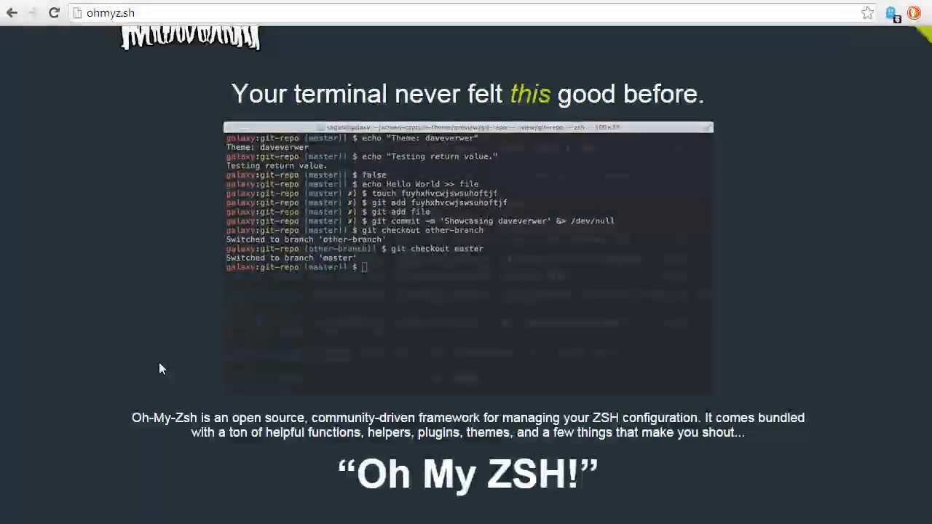
Browse from ohmyz.sh to the Themes wiki and the GitHub list of Oh My Zsh theme files.
left_click(342, 116)
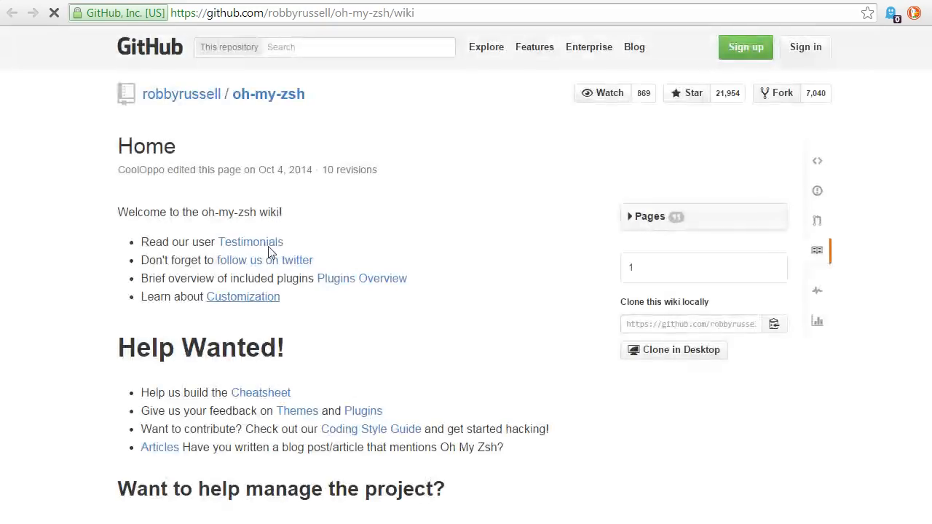
key("alt+Left")
left_click(500, 72)
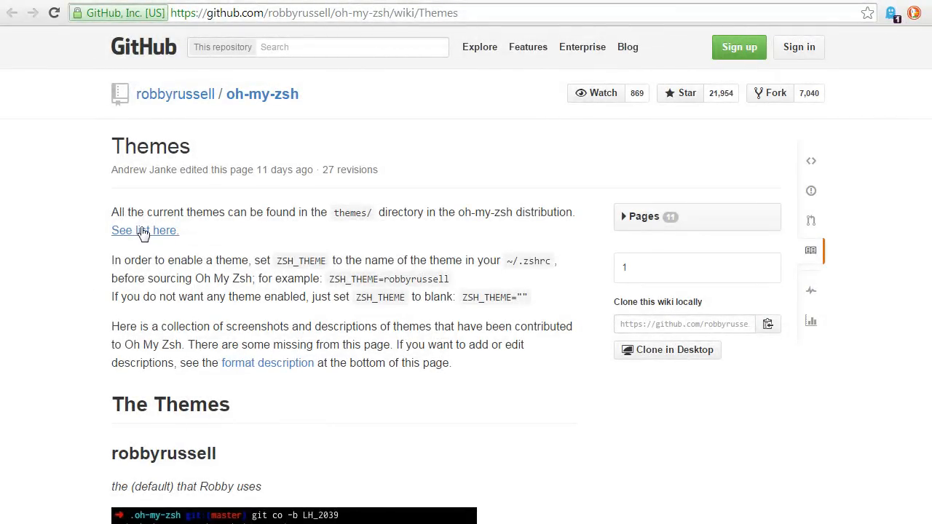
left_click(142, 231)
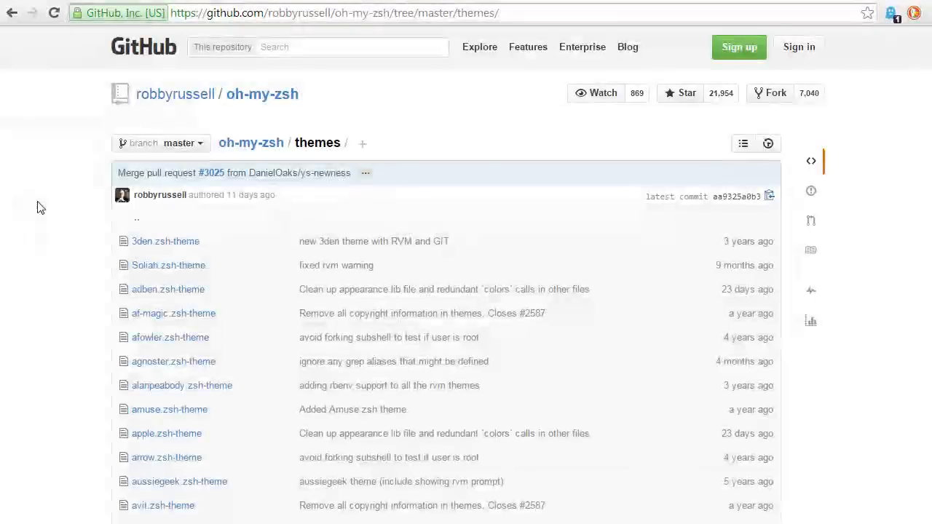
scroll(41, 208, "down", 5)
scroll(41, 208, "down", 5)
scroll(41, 208, "down", 5)
scroll(41, 207, "down", 5)
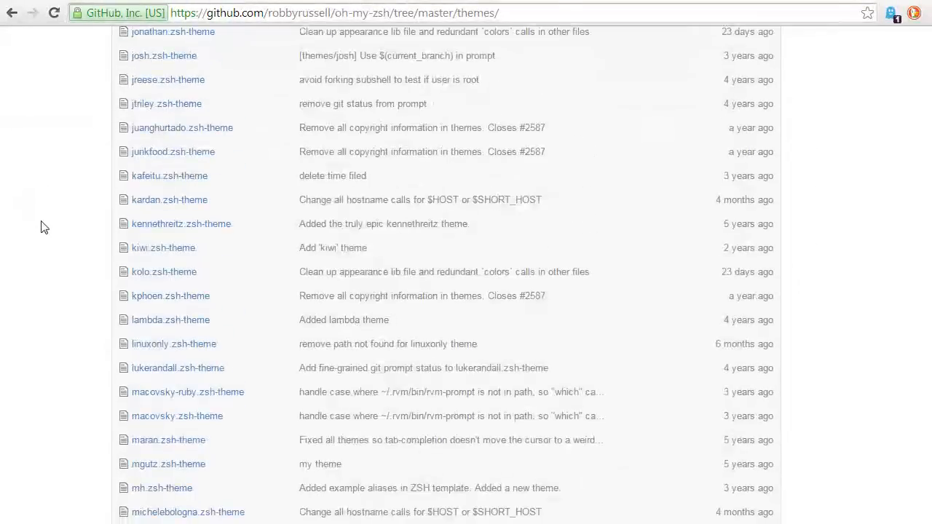
scroll(41, 208, "down", 5)
scroll(42, 284, "down", 5)
scroll(42, 284, "up", 10)
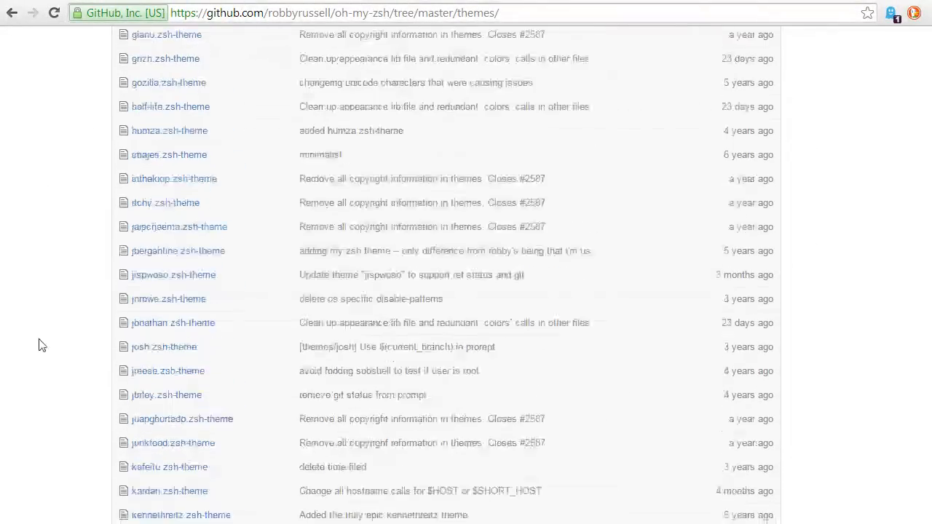
scroll(42, 328, "up", 10)
scroll(42, 370, "up", 10)
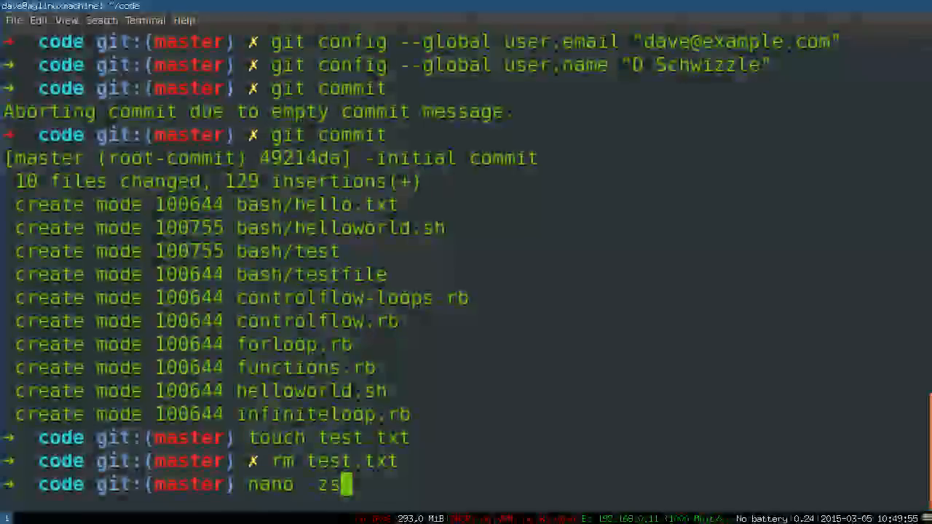
type("h")
Open ~/.zshrc in less, correcting typos and Tab-completing the file name.
key("BackSpace")
key("BackSpace")
key("BackSpace")
key("BackSpace")
type("~/")
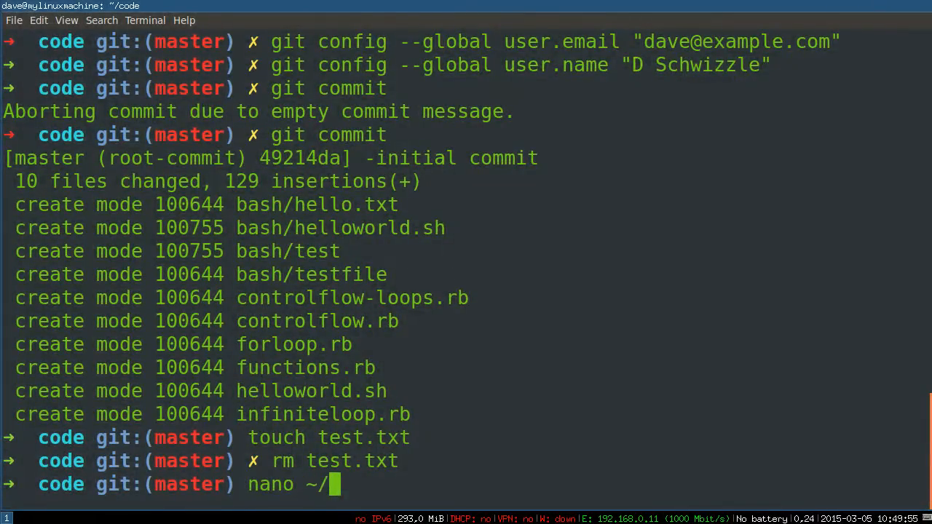
type(".<z")
key("BackSpace")
type("s")
key("Tab")
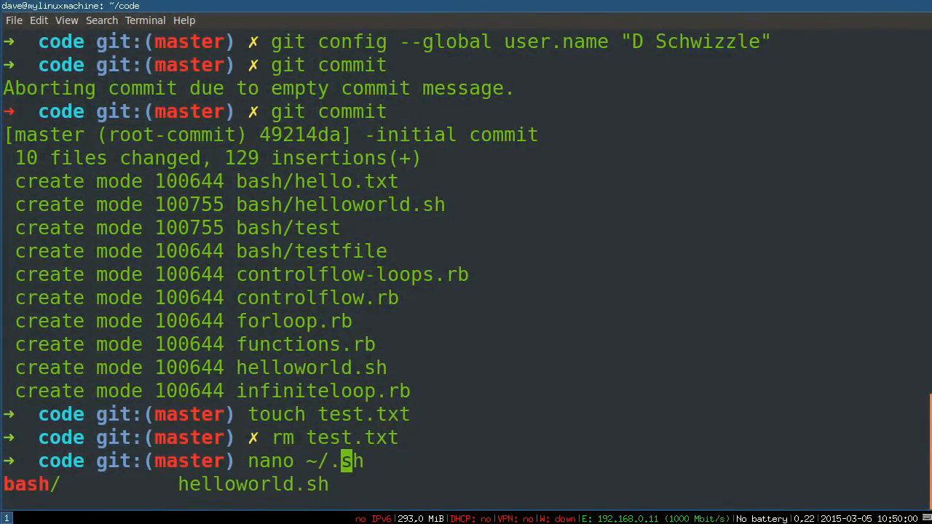
key("BackSpace")
type("h")
key("super+1")
type("le")
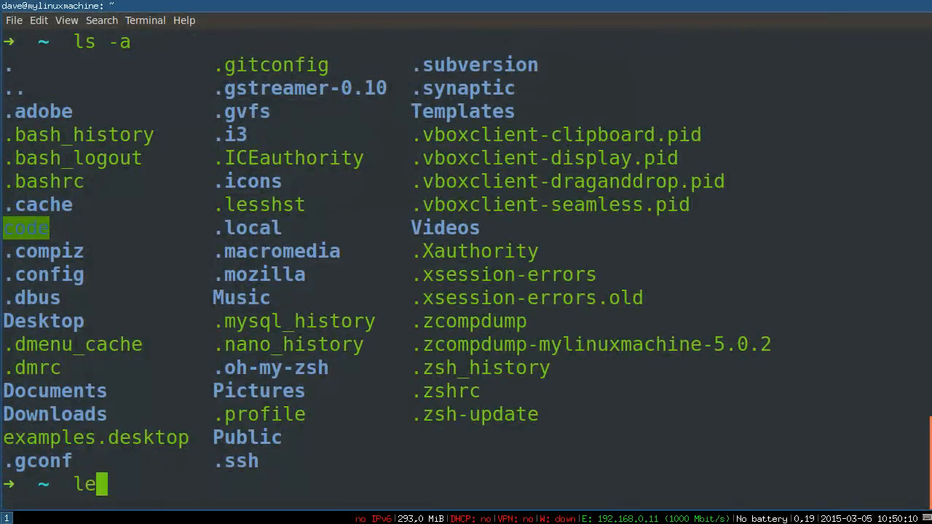
key("BackSpace")
type("ess .zs")
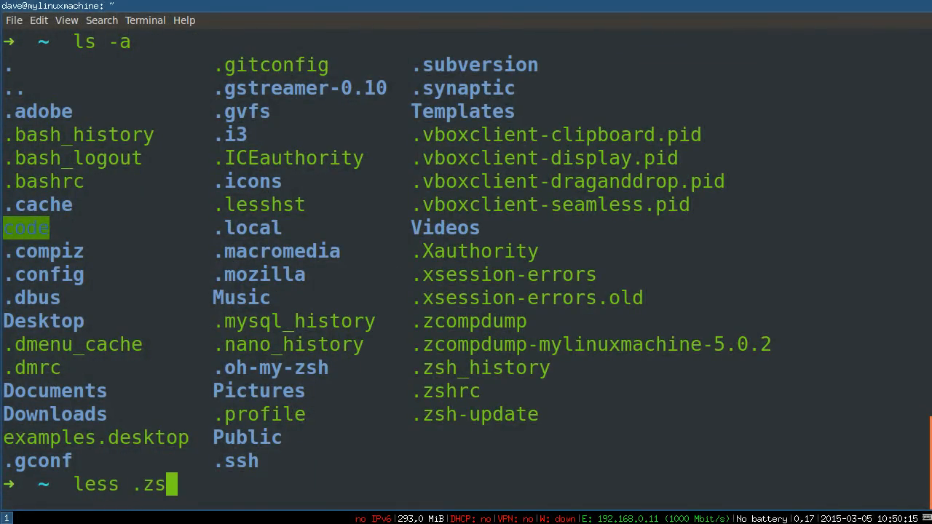
type("h")
key("Tab")
type("r")
key("Tab")
key("Return")
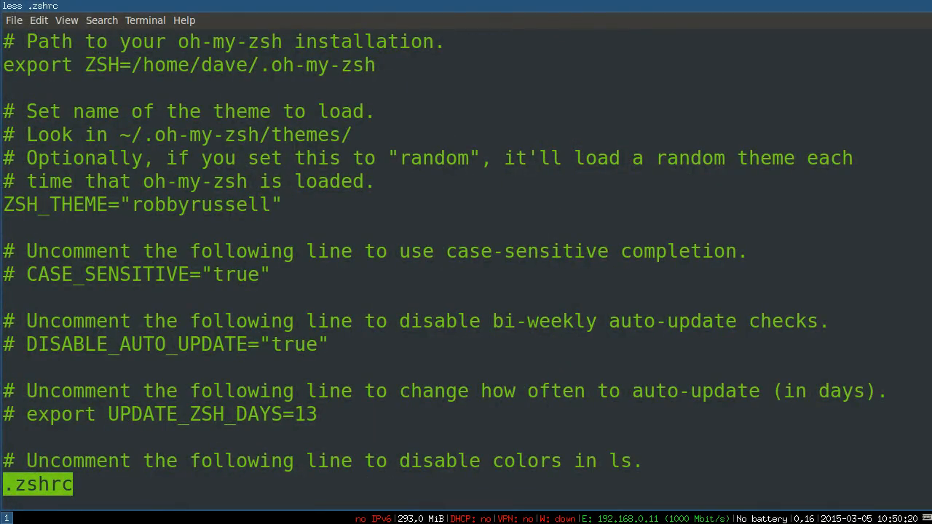
Scroll a few lines through .zshrc and quit the pager back to the home prompt.
key("Down")
key("Down")
key("Down")
key("Up")
key("Up")
key("Up")
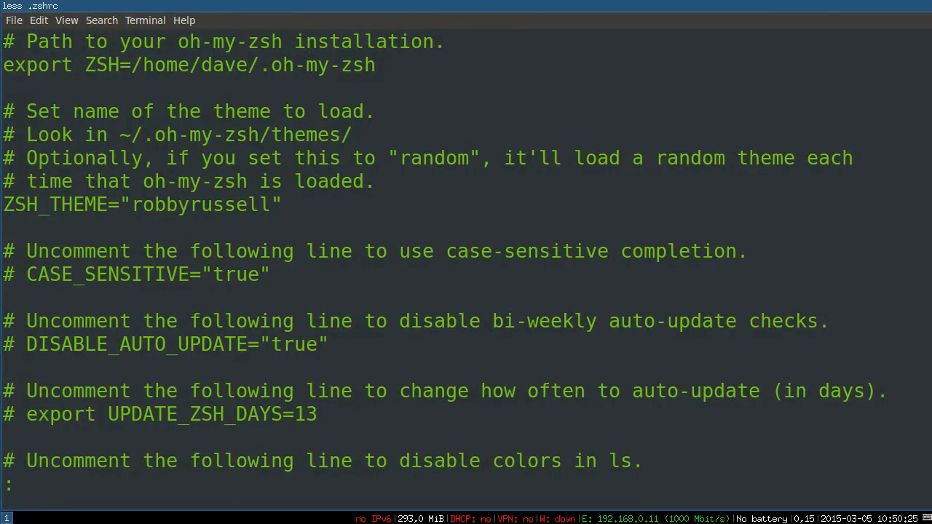
key("q")
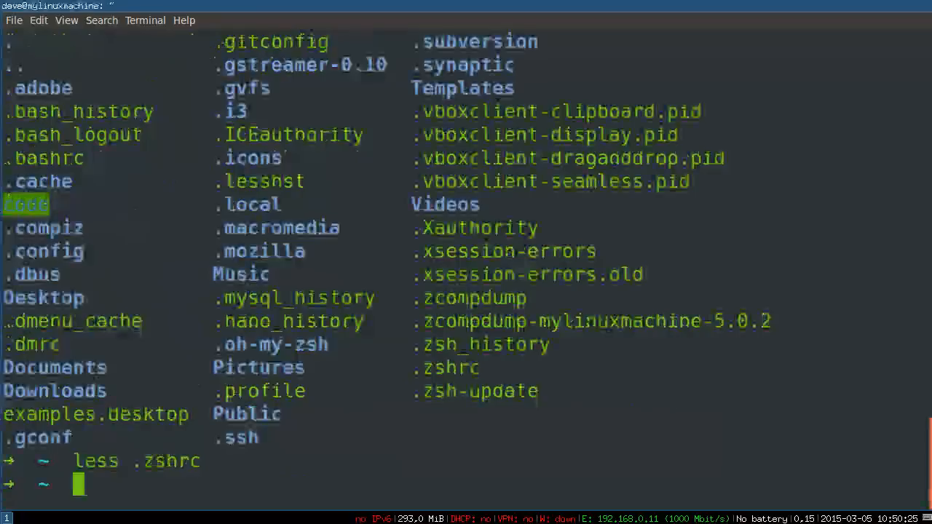